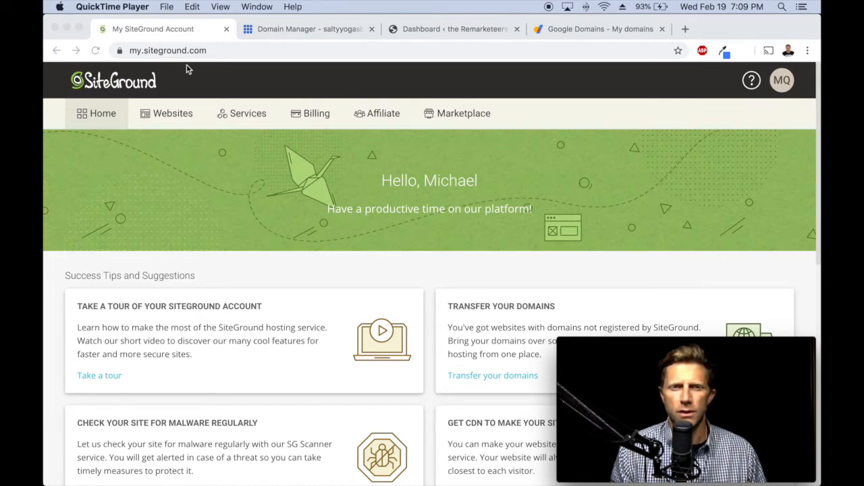
Start adding a new website to the hosting account with the existing domain the-remarketeers.com, and proceed to site setup.
left_click(172, 115)
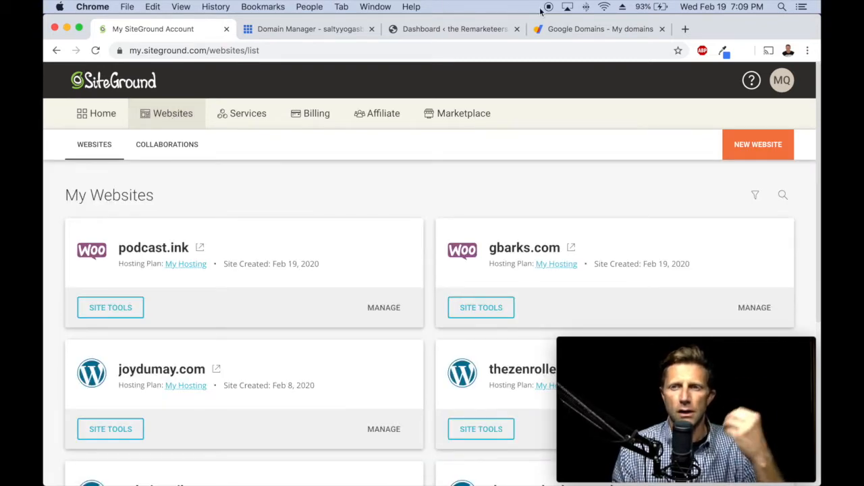
left_click(746, 153)
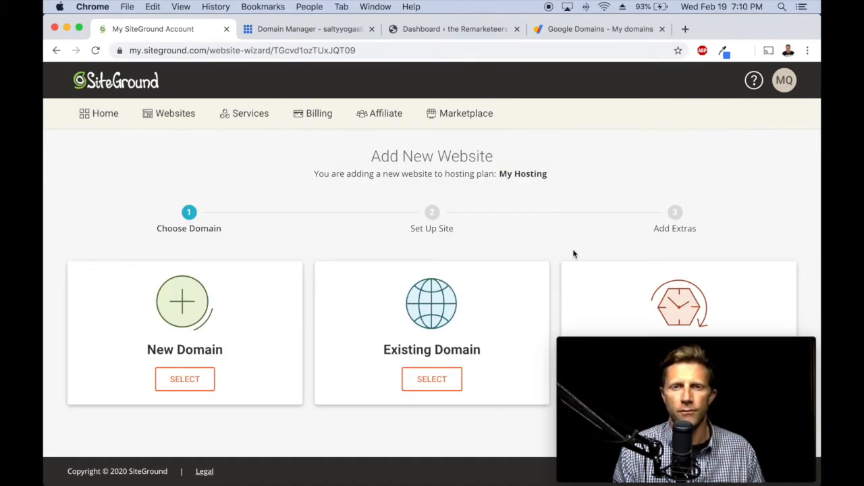
left_click(430, 380)
left_click(353, 305)
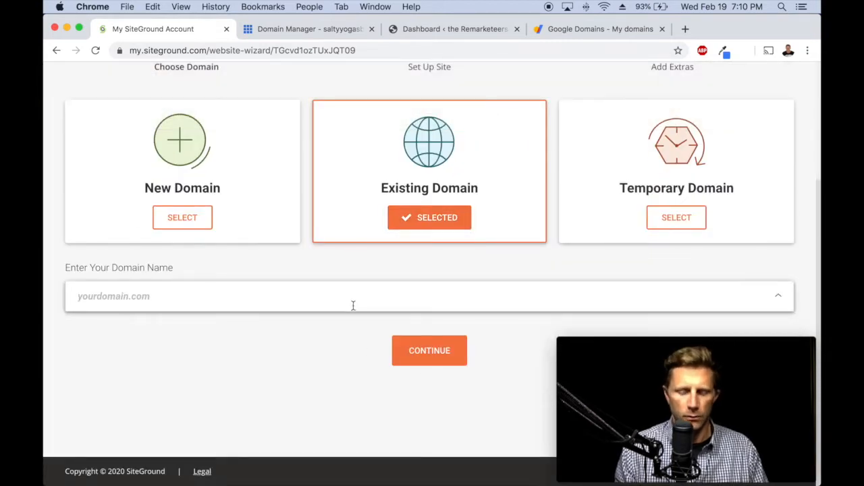
type("the-remarketeers.com")
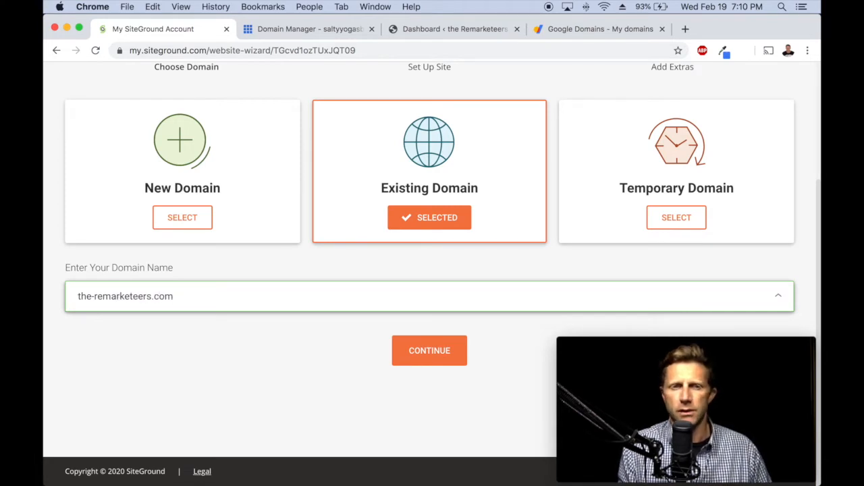
left_click(447, 364)
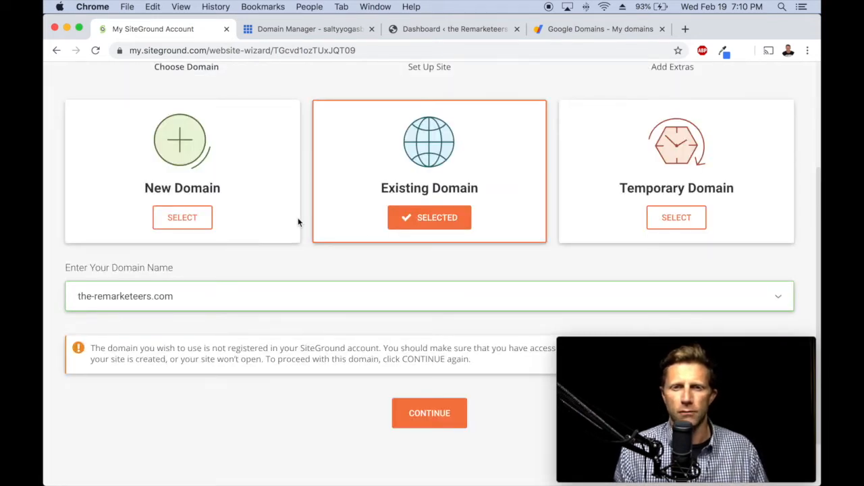
left_click(426, 420)
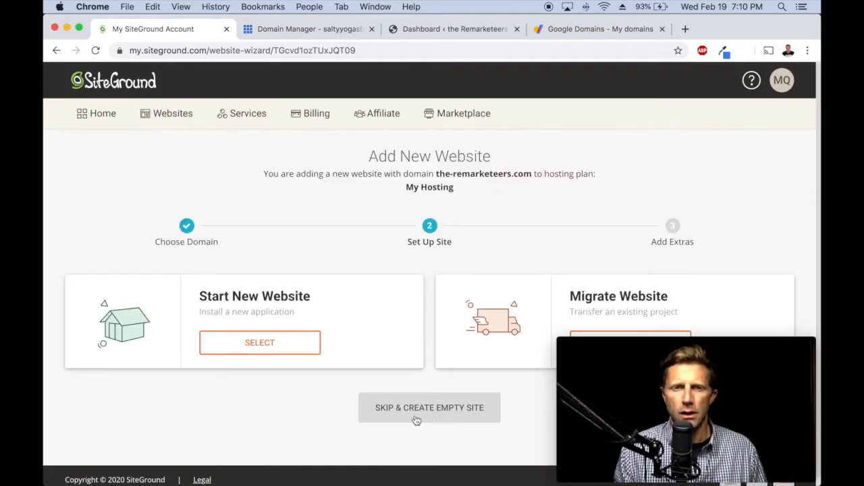
Set the site up as a website migration using WordPress Automigration, and finish the site creation without extras.
scroll(358, 345, "down", 1)
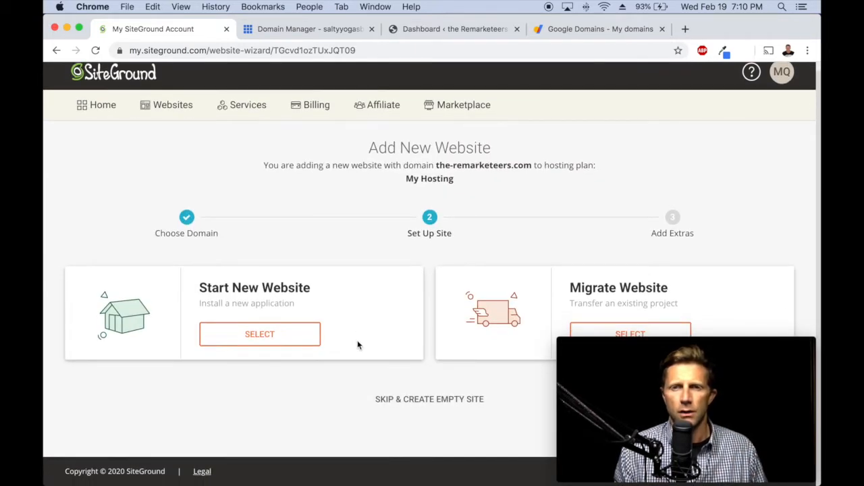
left_click(627, 333)
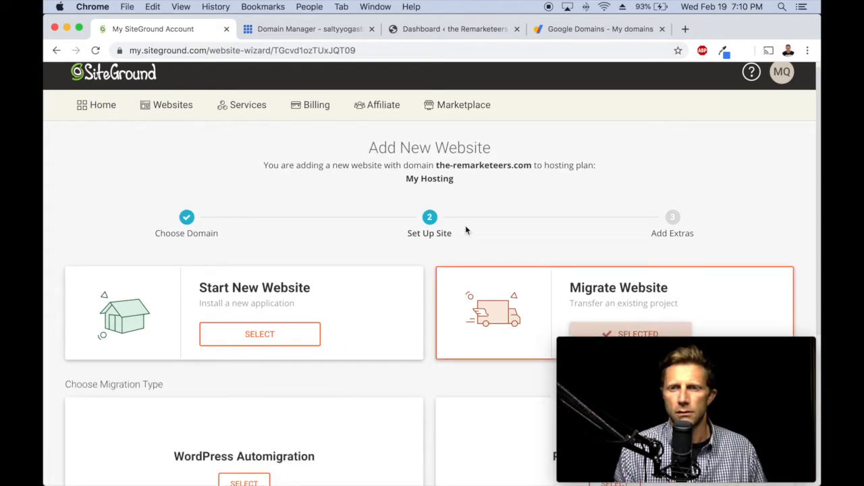
scroll(420, 263, "down", 3)
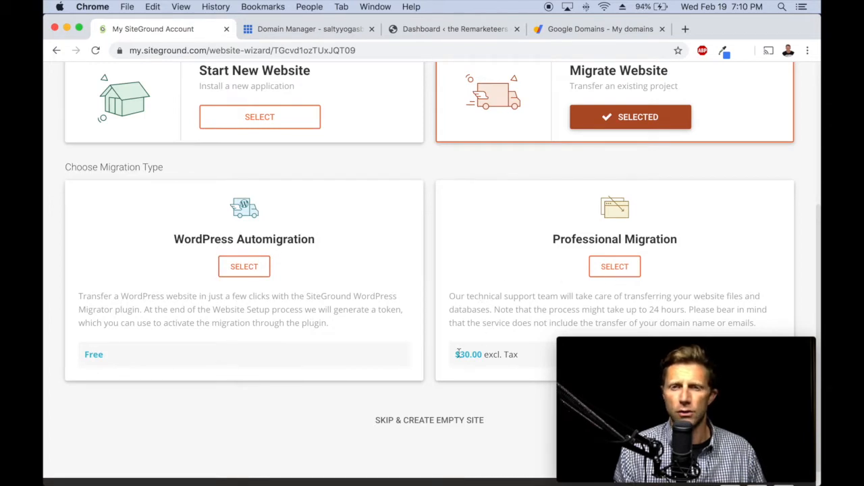
left_click(245, 267)
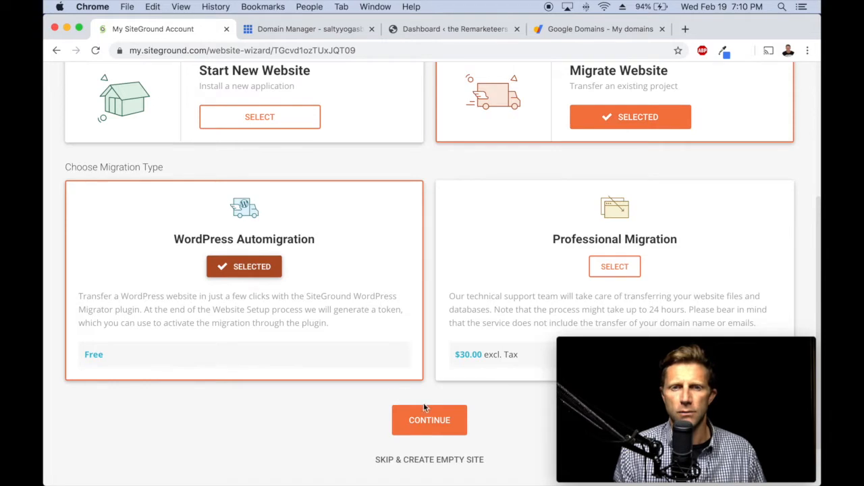
left_click(428, 408)
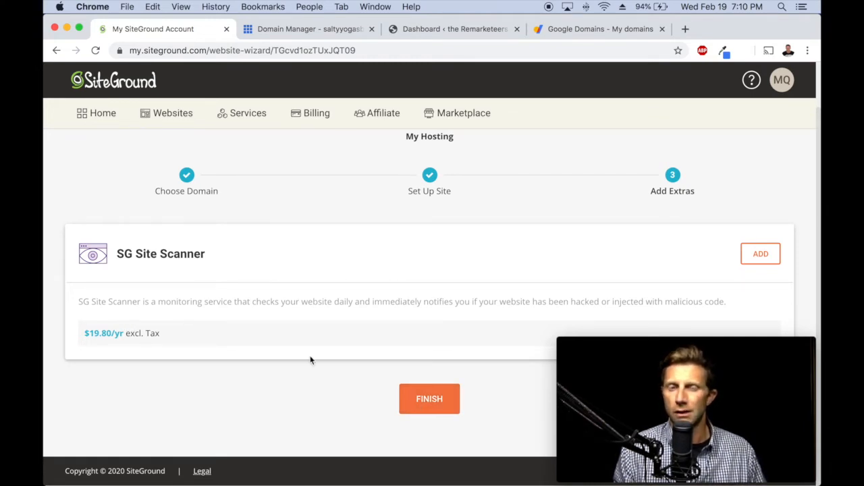
left_click(442, 399)
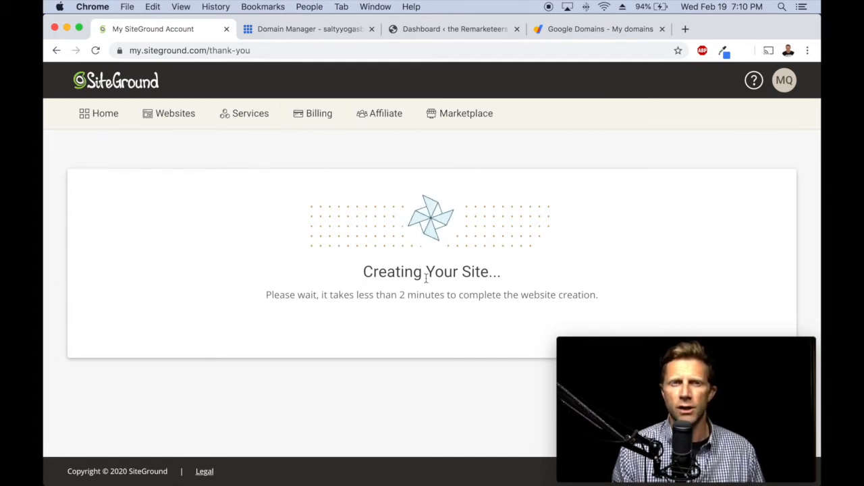
Examine the registrar of the-remarketeers.com in the Bluehost domain manager and its entry in Google Domains.
left_click(306, 35)
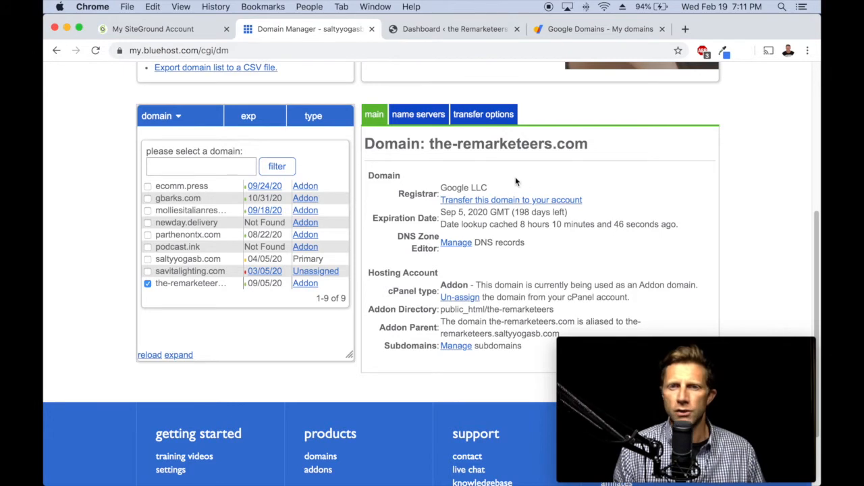
left_click_drag(442, 188, 477, 188)
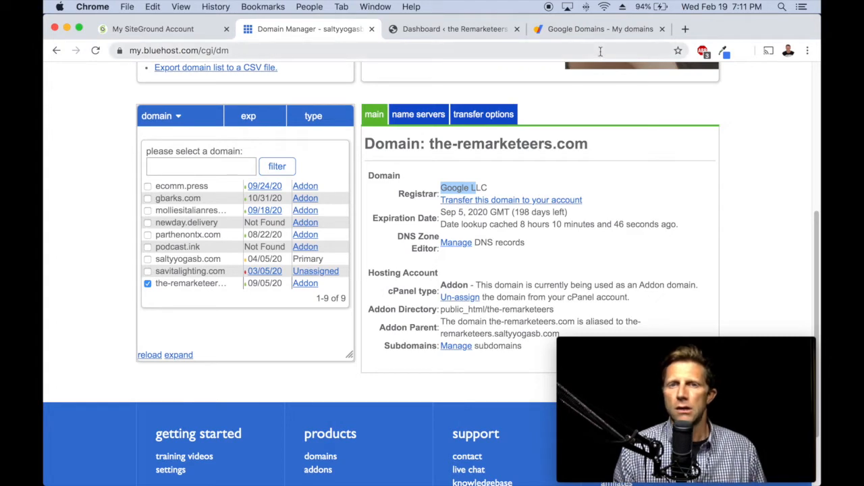
left_click(599, 30)
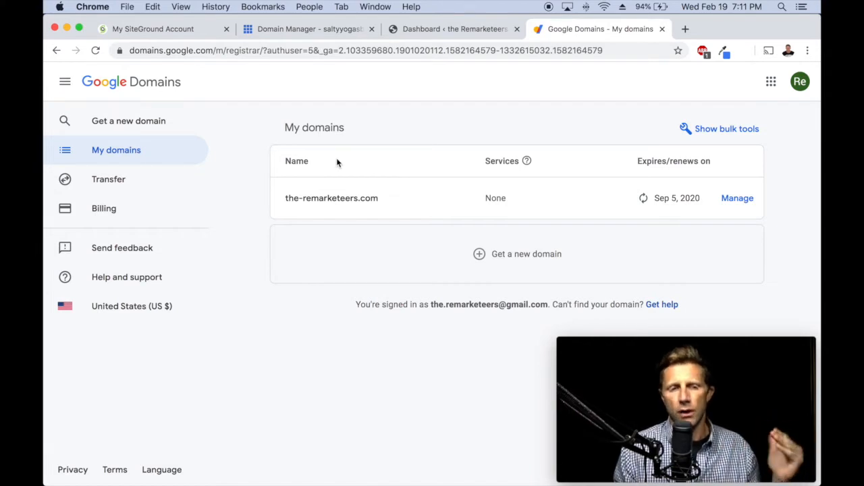
Return to the SiteGround account and download the SiteGround WordPress Migrator plugin.
left_click(160, 35)
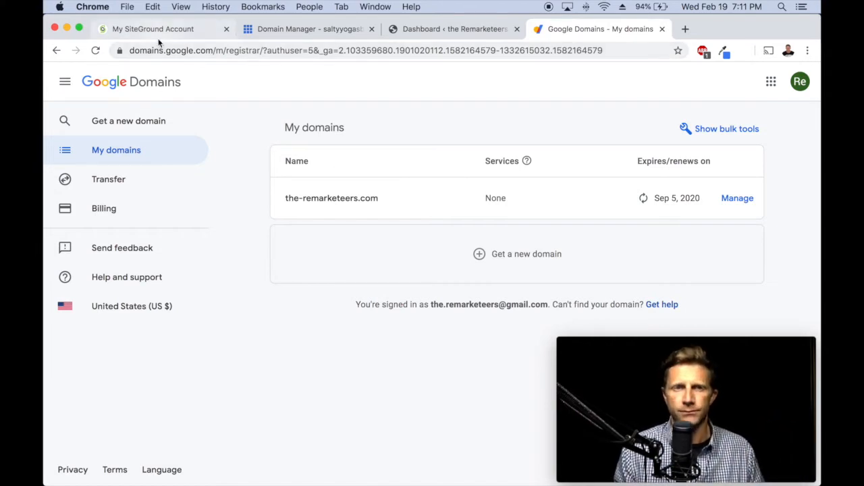
scroll(419, 189, "down", 1)
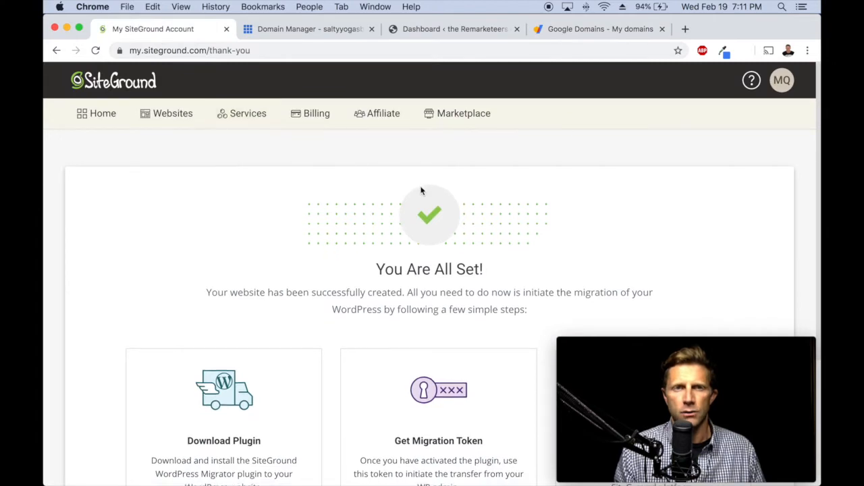
scroll(433, 230, "down", 5)
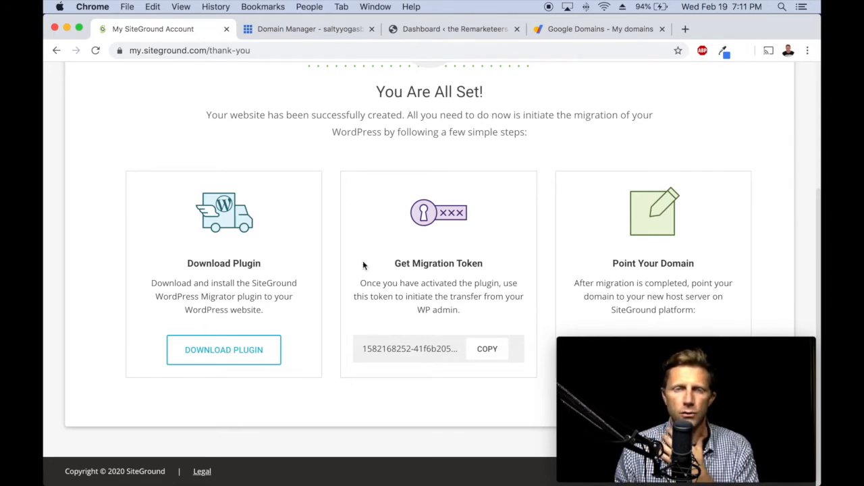
left_click(212, 351)
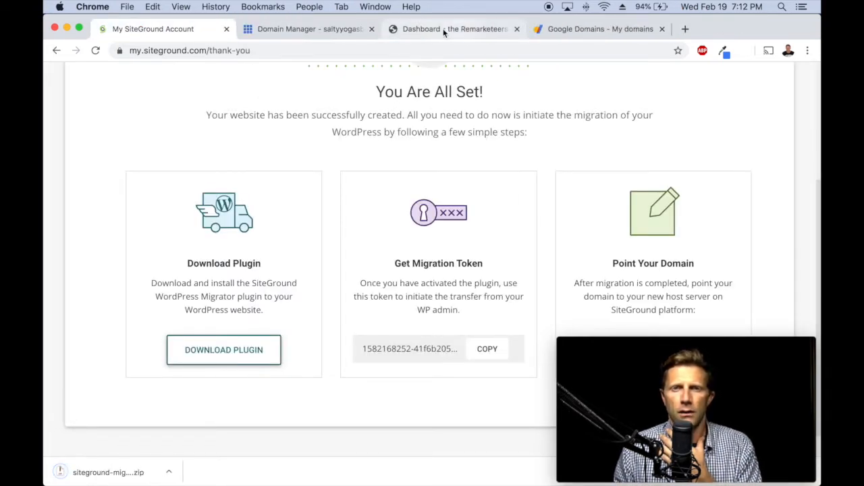
Switch to the WordPress dashboard of the-remarketeers.com and open the form for uploading a new plugin.
left_click(438, 30)
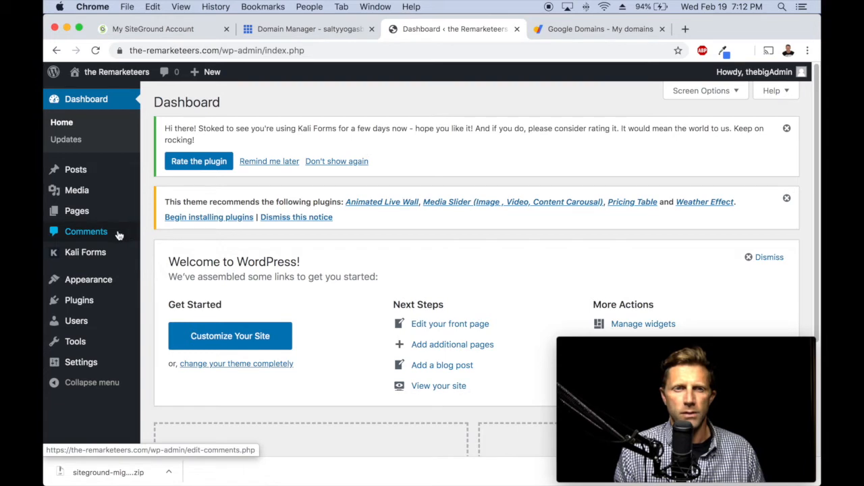
mouse_move(87, 300)
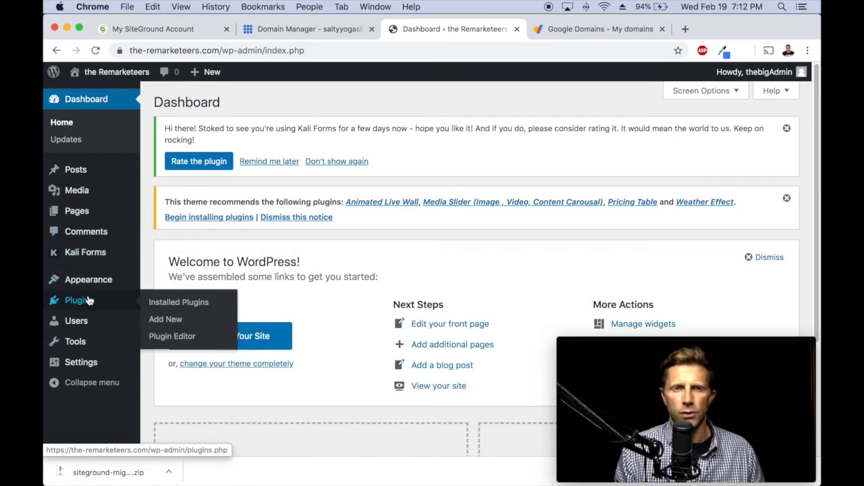
left_click(177, 323)
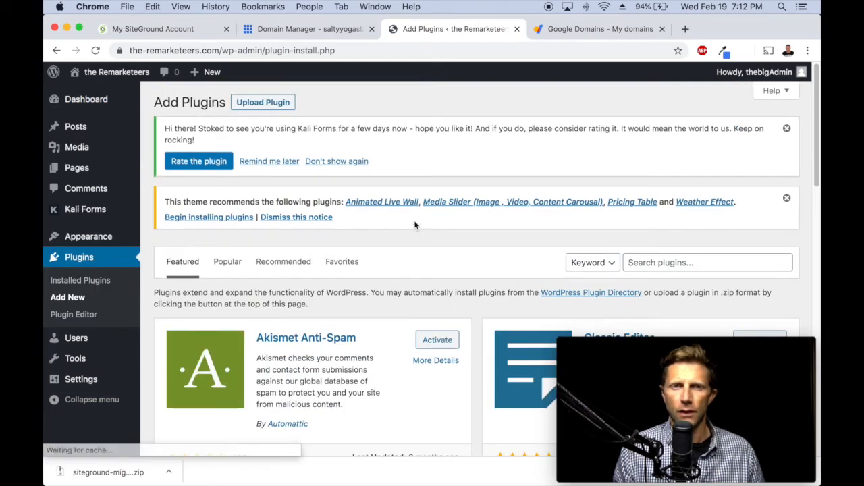
left_click(280, 103)
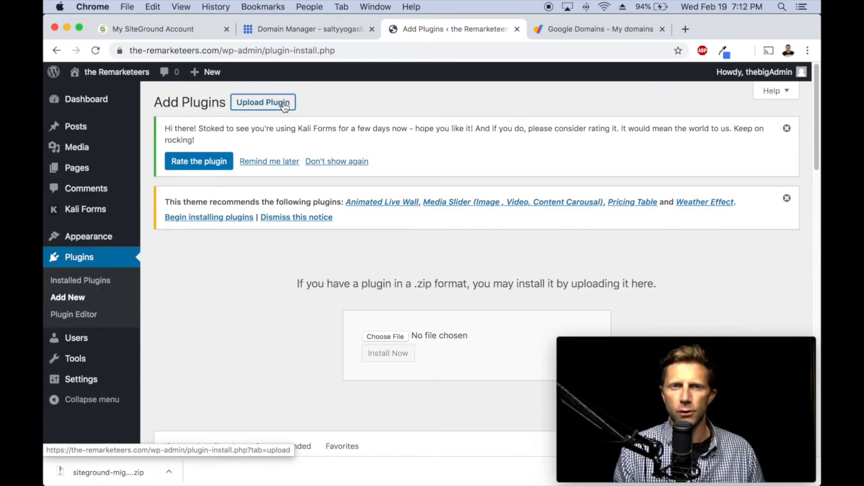
Choose siteground-migrator.zip from the WordPress Plugins folder on the Desktop as the plugin file to upload.
left_click(397, 337)
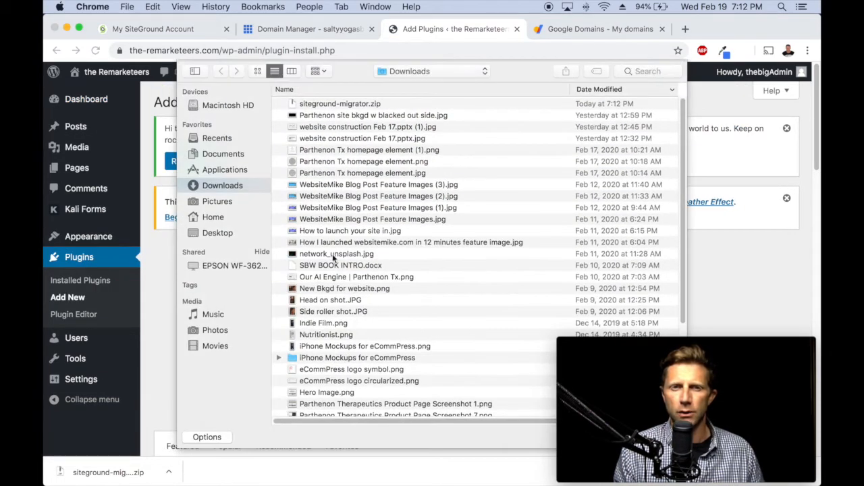
left_click(266, 233)
left_click(302, 107)
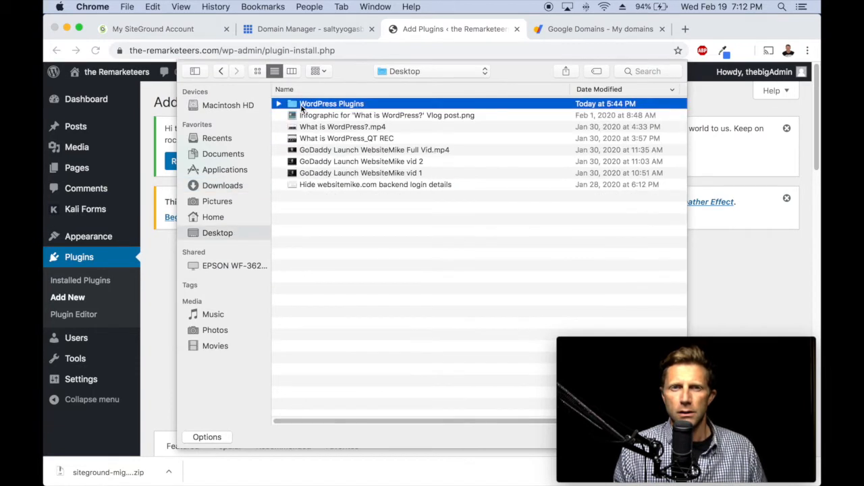
double_click(302, 106)
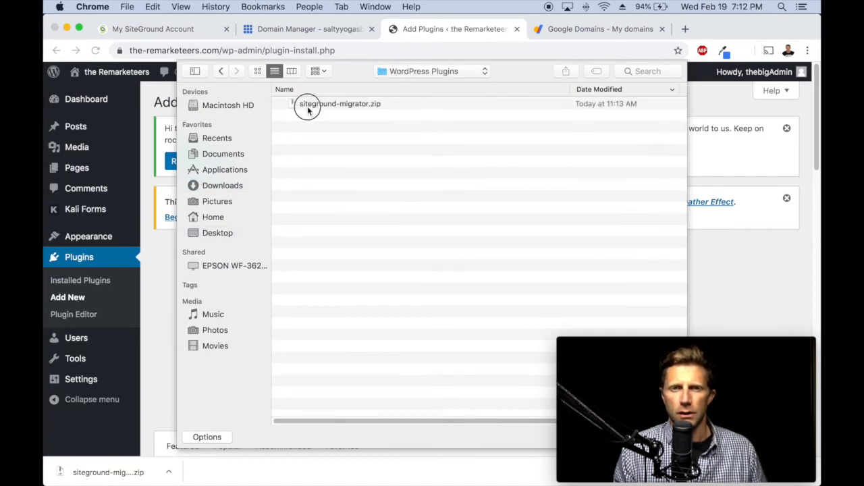
left_click(308, 106)
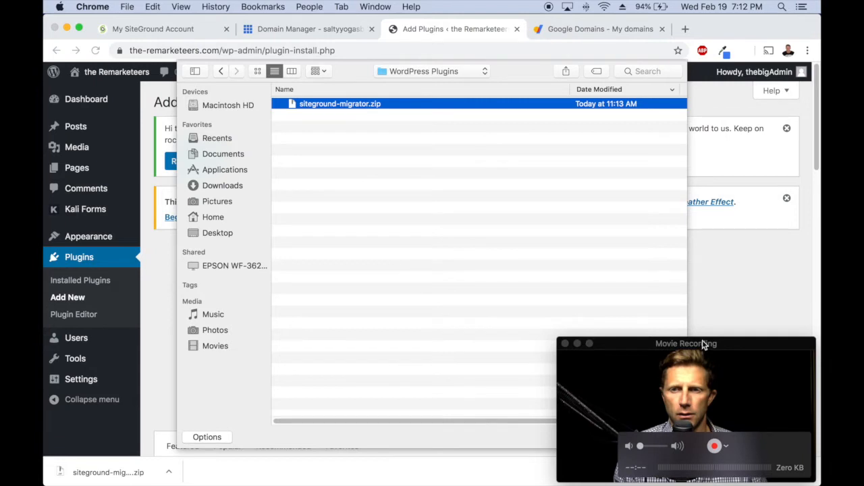
left_click_drag(702, 345, 691, 180)
left_click(664, 438)
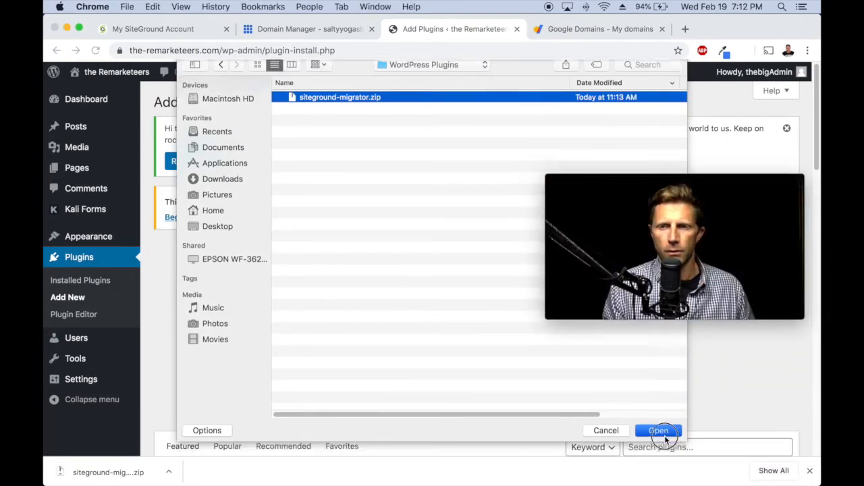
left_click_drag(710, 184, 723, 340)
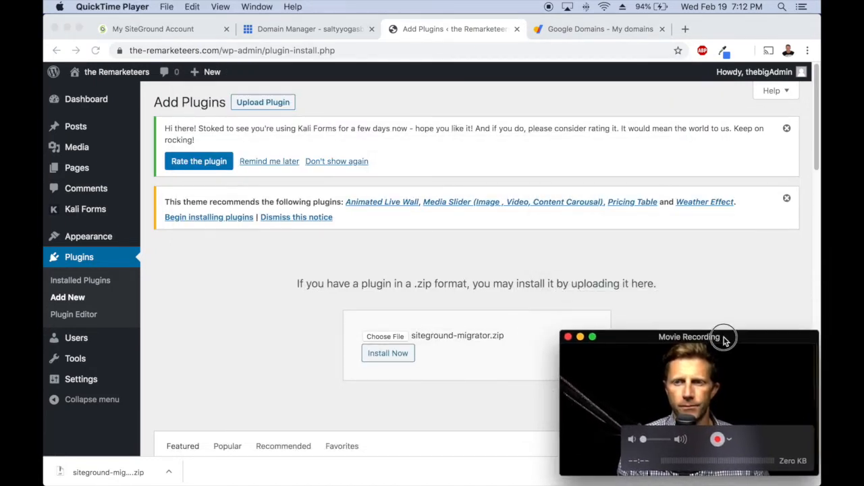
Install and activate the uploaded SiteGround Migrator plugin, and open its SG Migrator page.
left_click(376, 357)
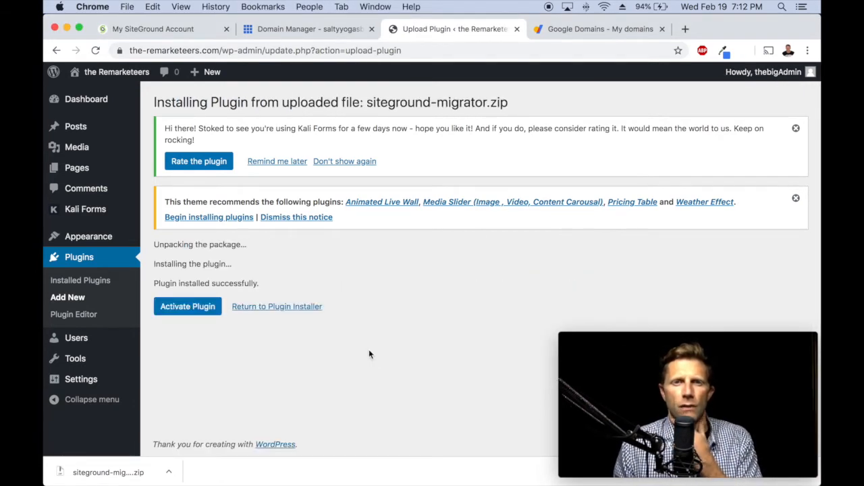
left_click(197, 313)
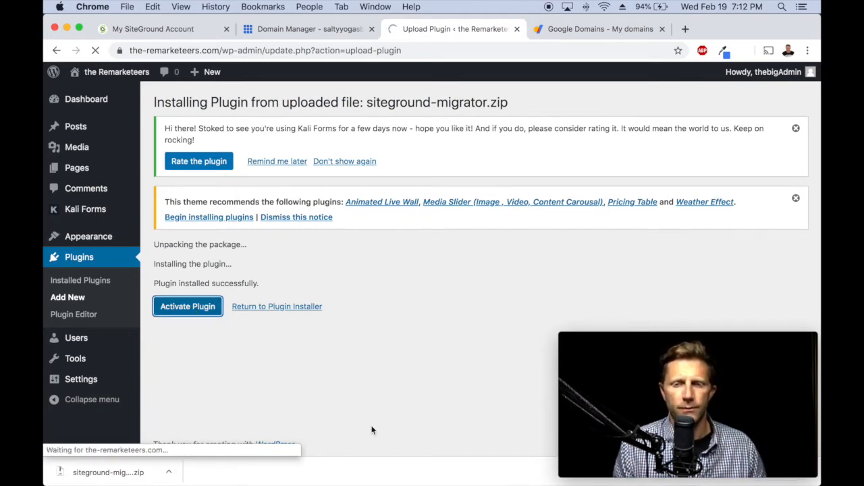
left_click_drag(745, 344, 742, 322)
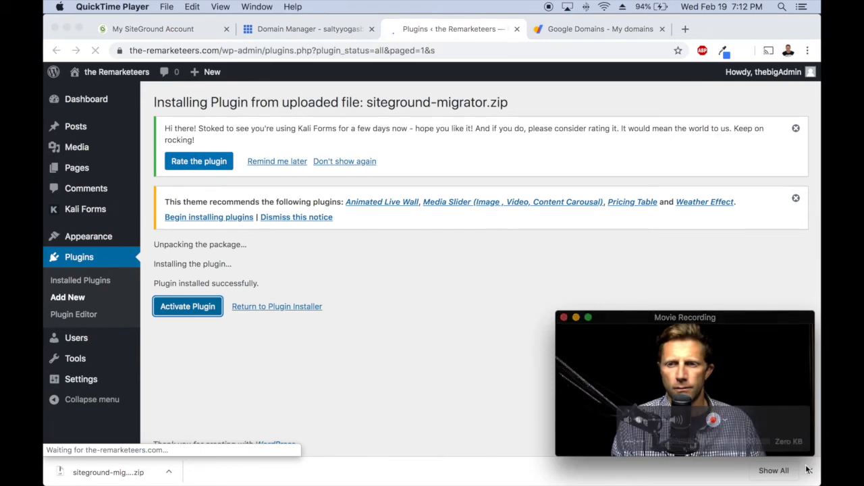
left_click(809, 470)
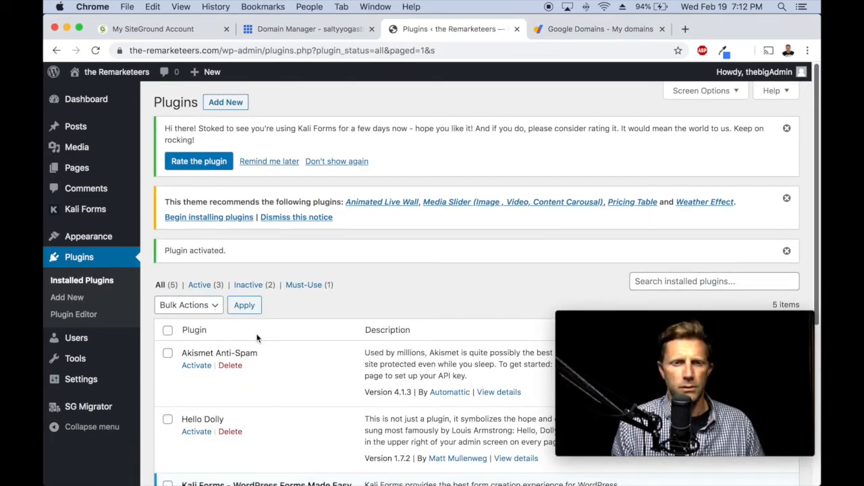
scroll(256, 338, "down", 5)
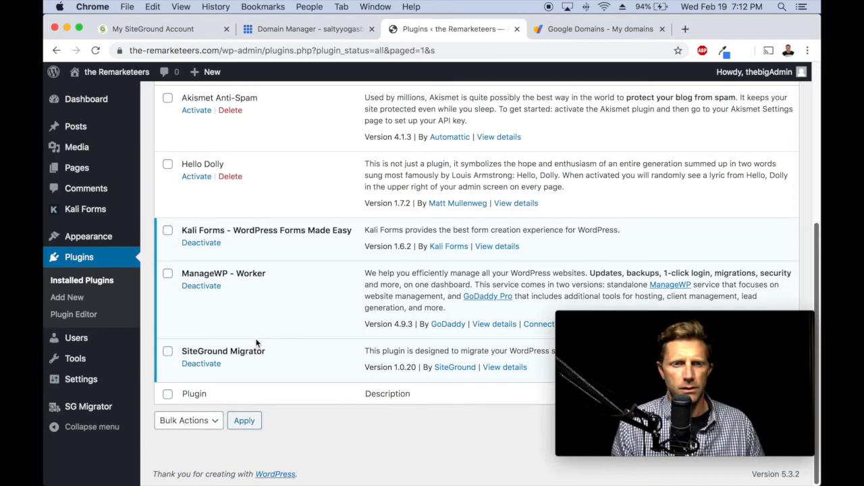
left_click(79, 408)
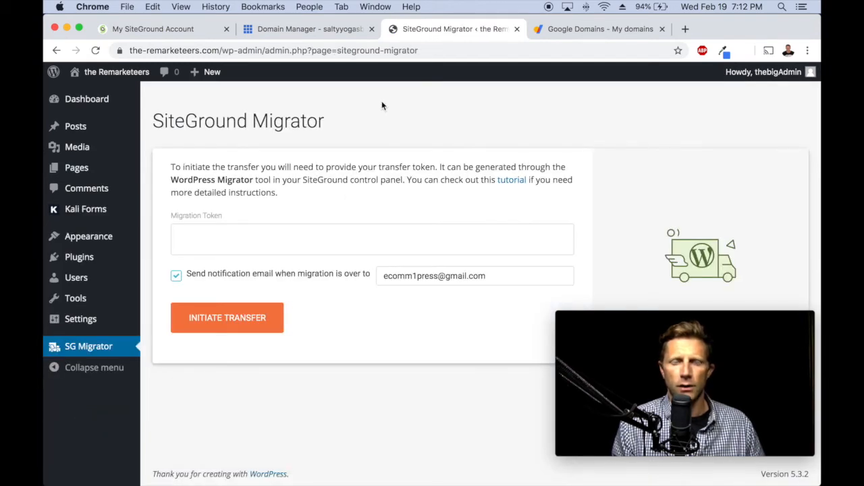
Copy the migration token from the Get Migration Token section of the SiteGround account page.
left_click(292, 249)
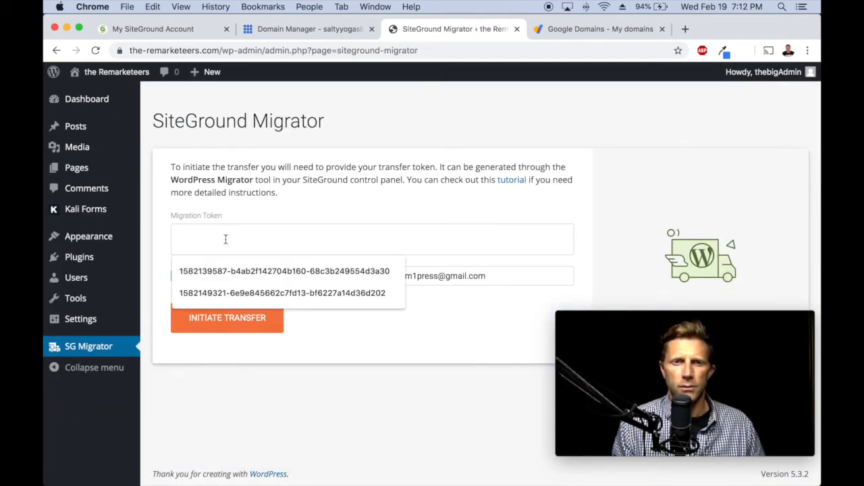
left_click(252, 217)
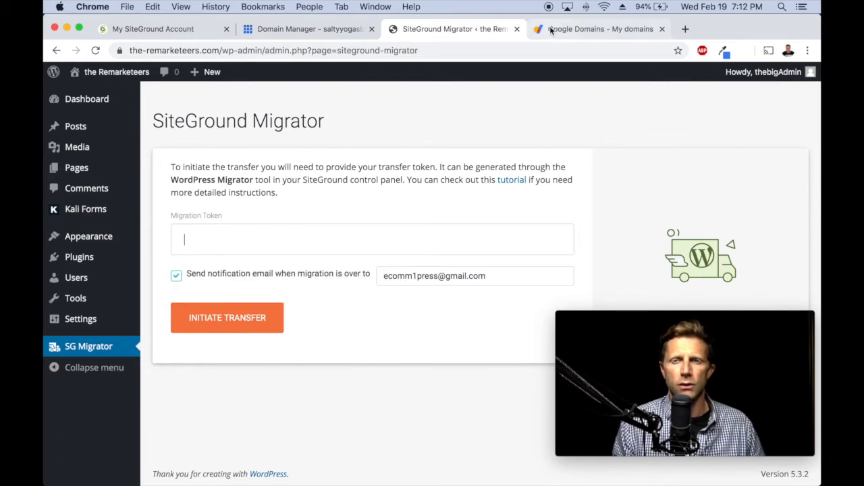
left_click(180, 29)
left_click(481, 352)
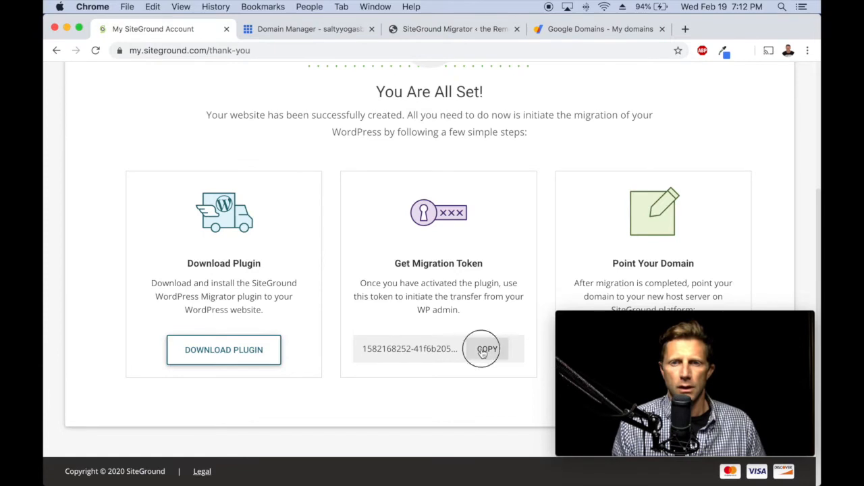
Paste the migration token into the SiteGround Migrator form in the WordPress dashboard and initiate the transfer.
left_click(463, 32)
left_click(373, 247)
right_click(372, 247)
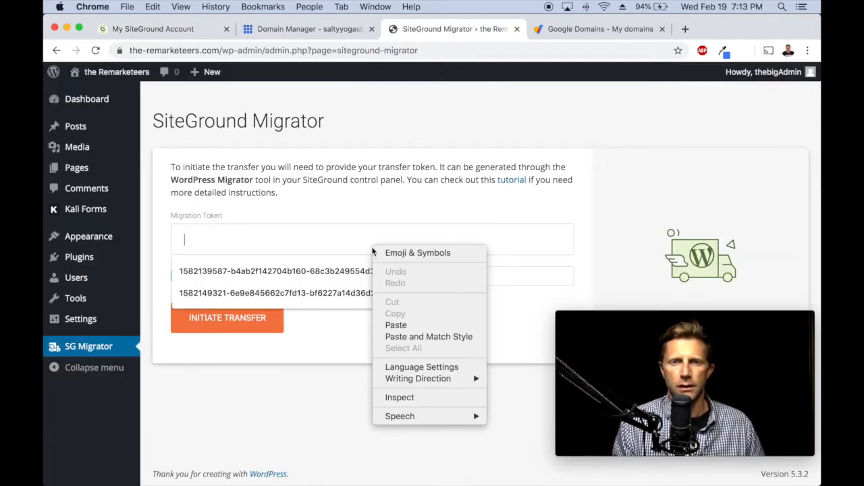
left_click(405, 325)
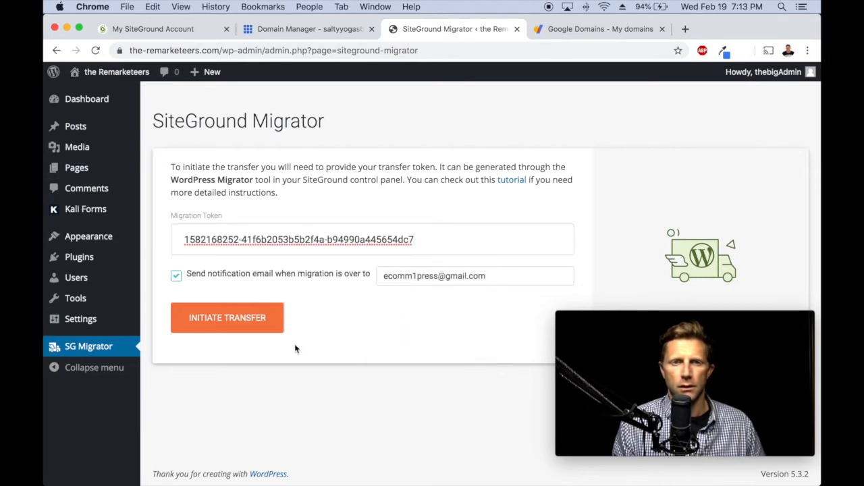
left_click(258, 332)
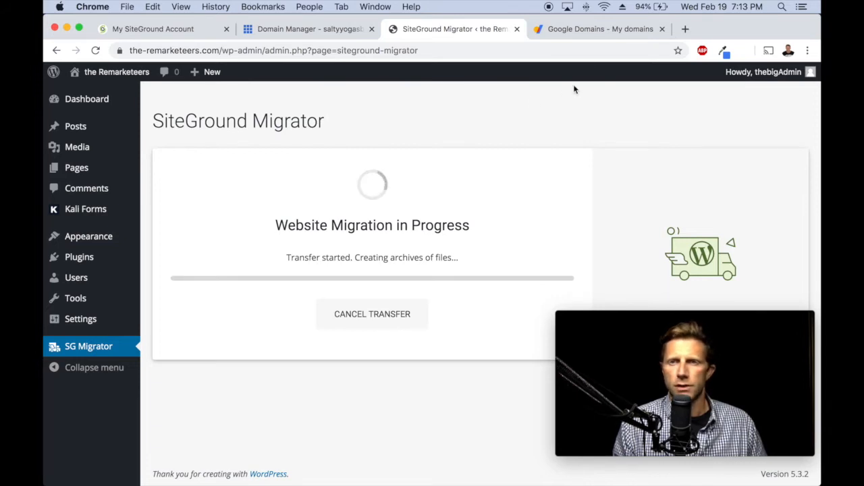
Check the migrated website's home page at its temporary URL from the SiteGround Migrator page, and close the preview.
left_click(593, 34)
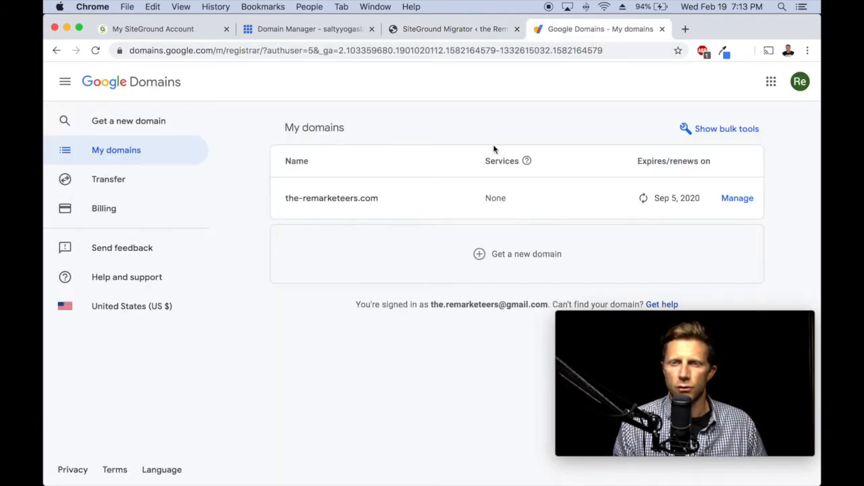
left_click(455, 33)
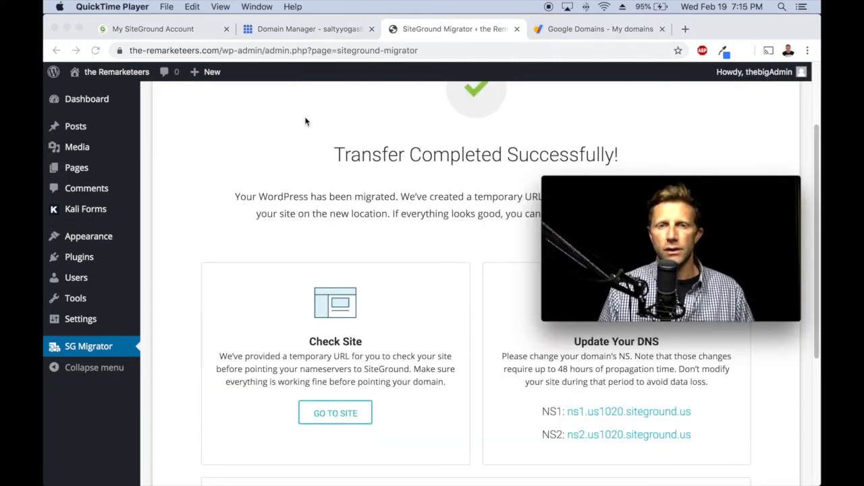
left_click(358, 432)
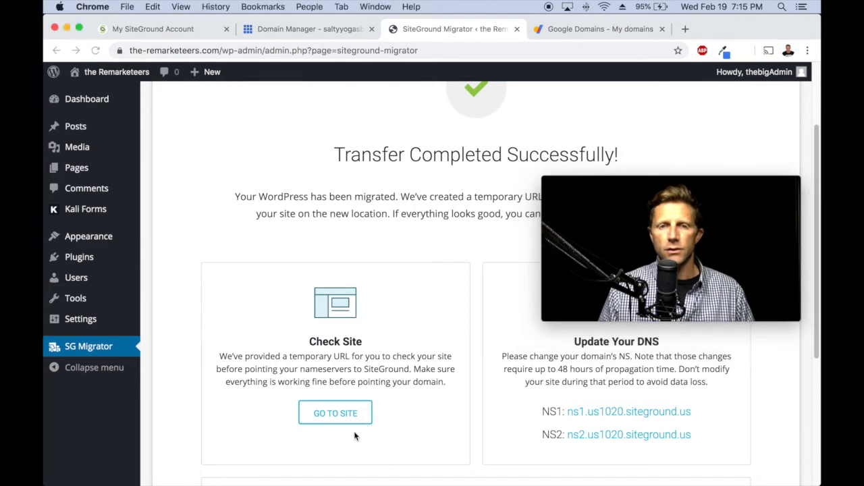
left_click(342, 421)
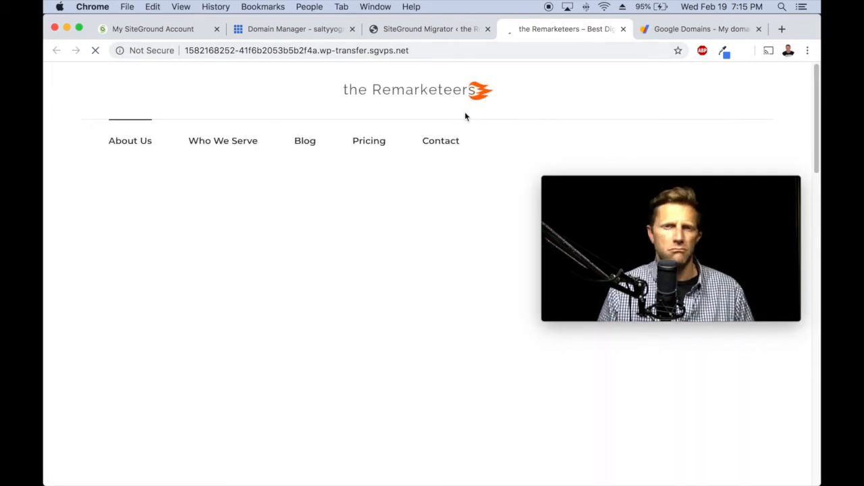
scroll(462, 214, "down", 1)
scroll(461, 214, "down", 10)
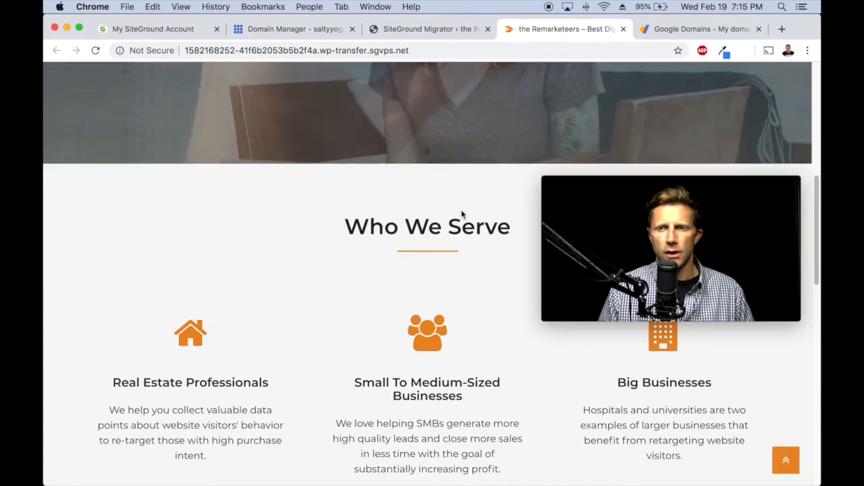
scroll(419, 289, "down", 12)
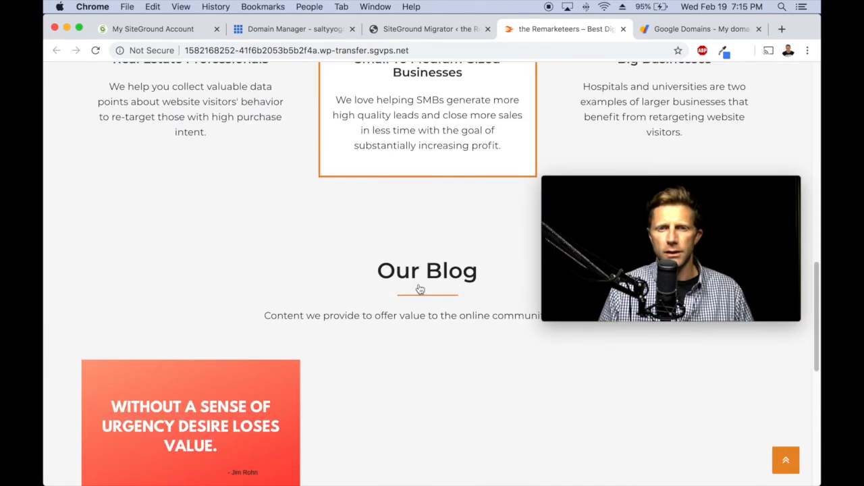
scroll(376, 308, "down", 5)
scroll(376, 309, "up", 20)
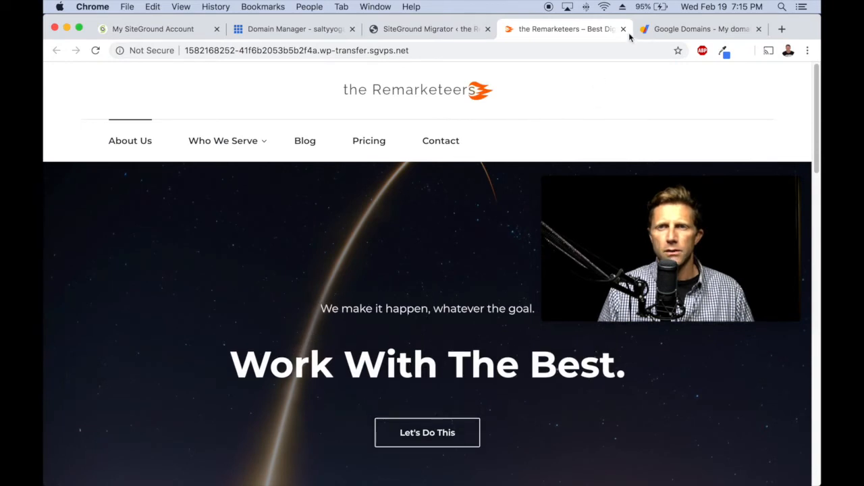
left_click(624, 29)
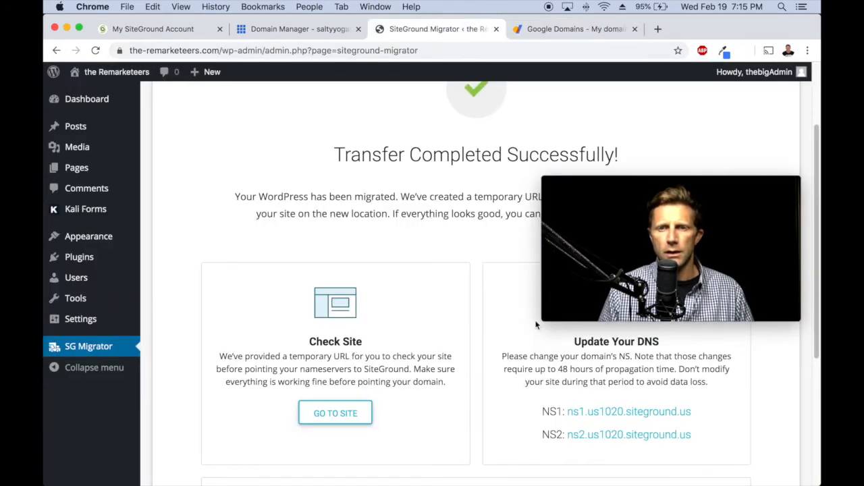
Copy the NS1 name server address, ns1.us1020.siteground.us, from the Update Your DNS section.
left_click_drag(691, 412, 571, 414)
right_click(601, 413)
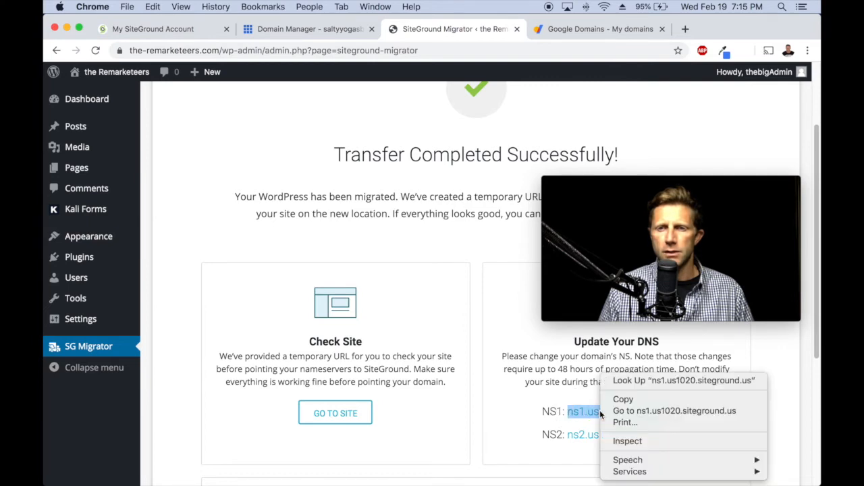
left_click(616, 400)
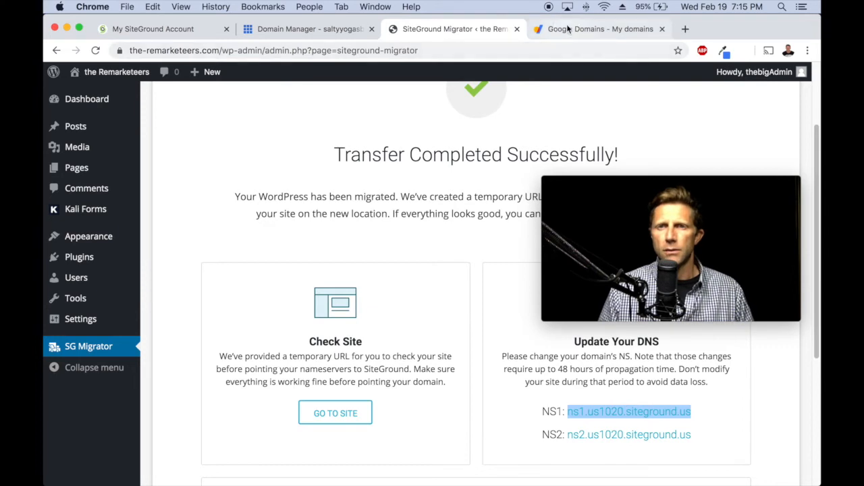
Switch to Google Domains and open the DNS settings of the-remarketeers.com.
left_click(591, 29)
left_click_drag(640, 191, 654, 345)
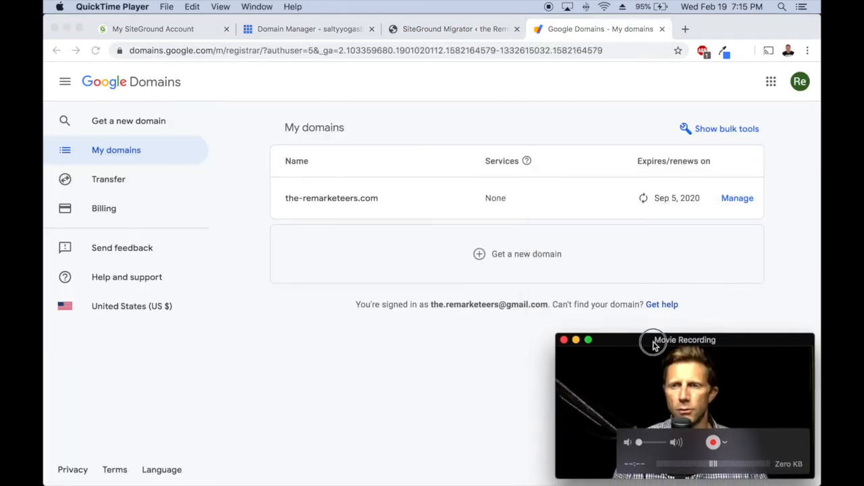
left_click(734, 200)
left_click(735, 199)
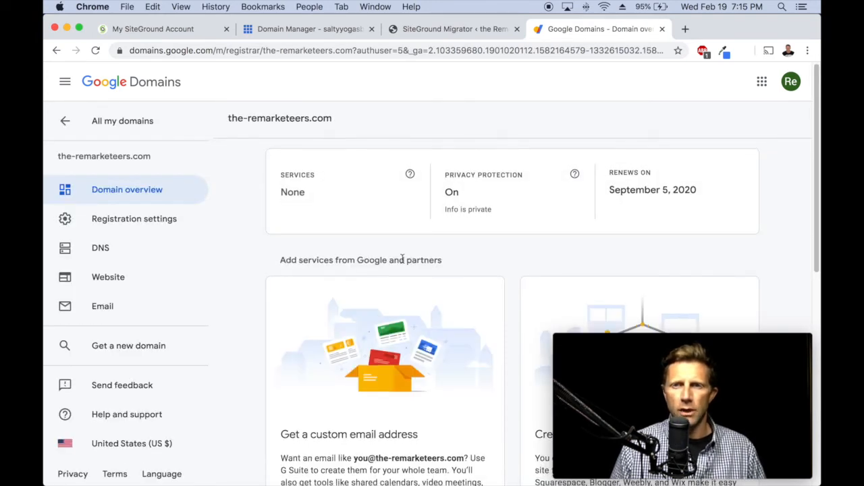
scroll(399, 259, "down", 10)
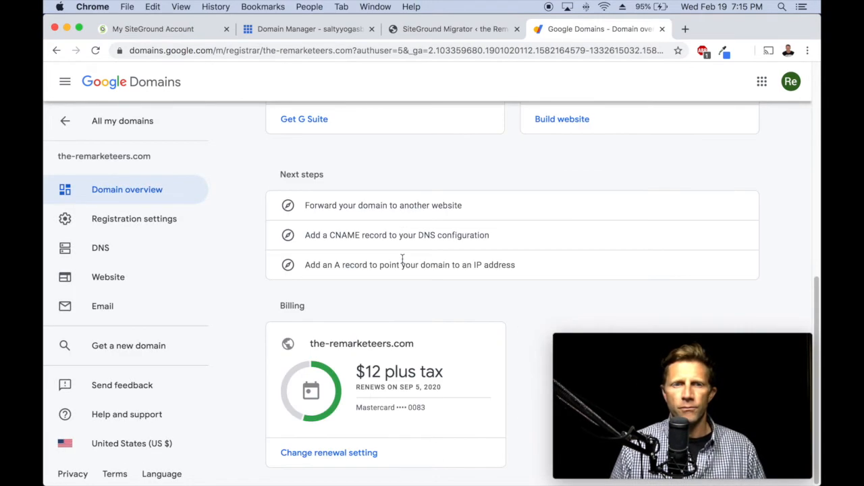
left_click(101, 251)
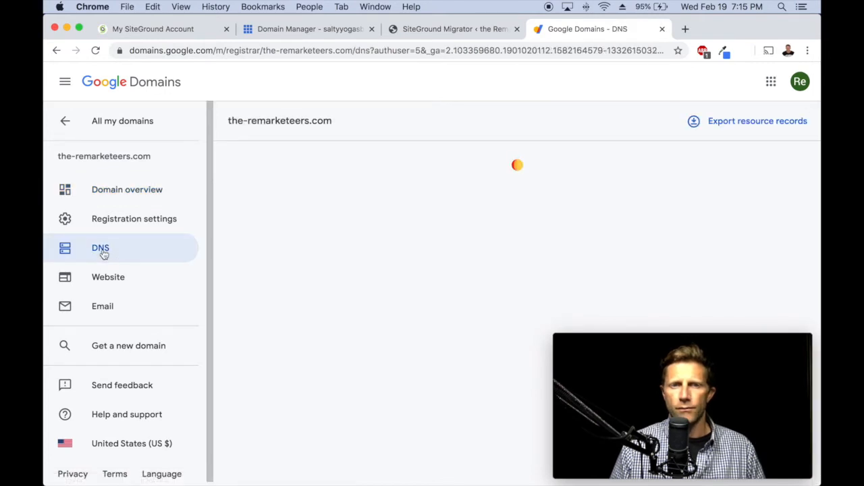
Replace the two custom name servers with ns1.us1020.siteground.us and ns2.us1020.siteground.us, and submit the change.
scroll(324, 271, "down", 1)
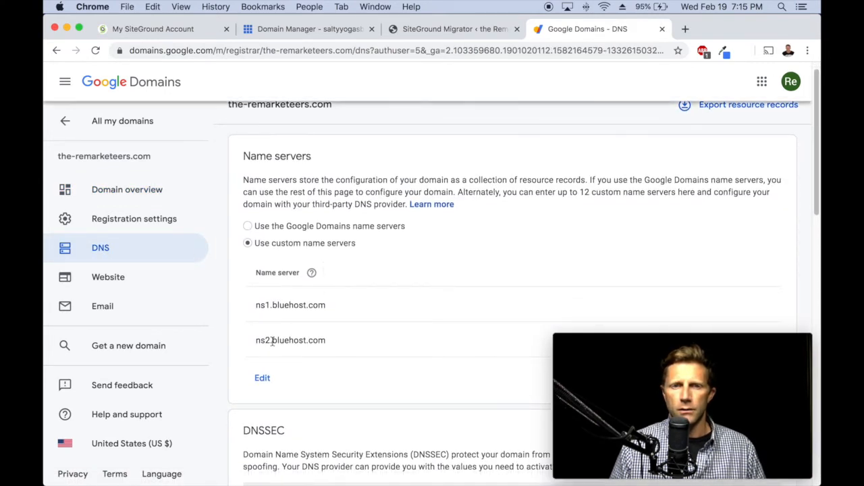
left_click(262, 378)
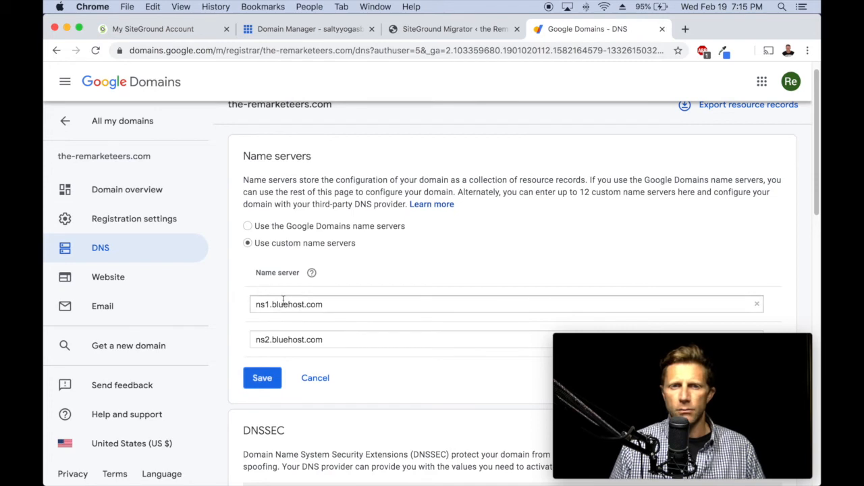
left_click_drag(338, 308, 234, 305)
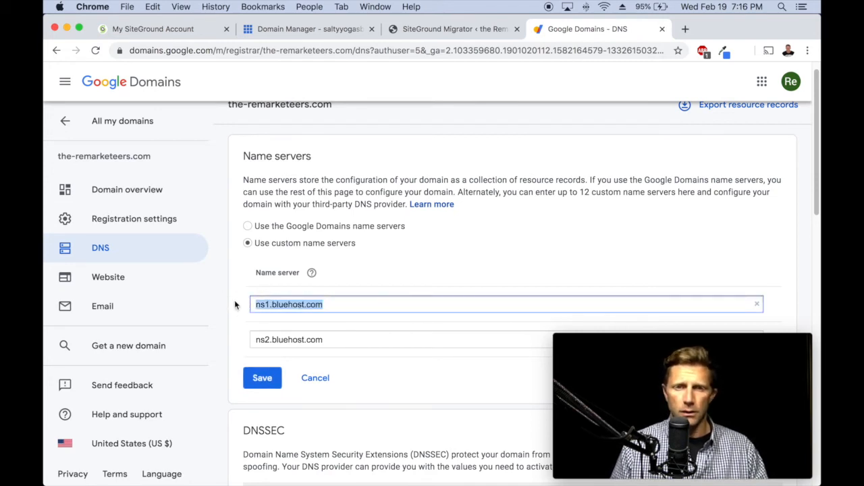
key("super+v")
left_click_drag(342, 341, 241, 340)
key("super+v")
left_click(267, 339)
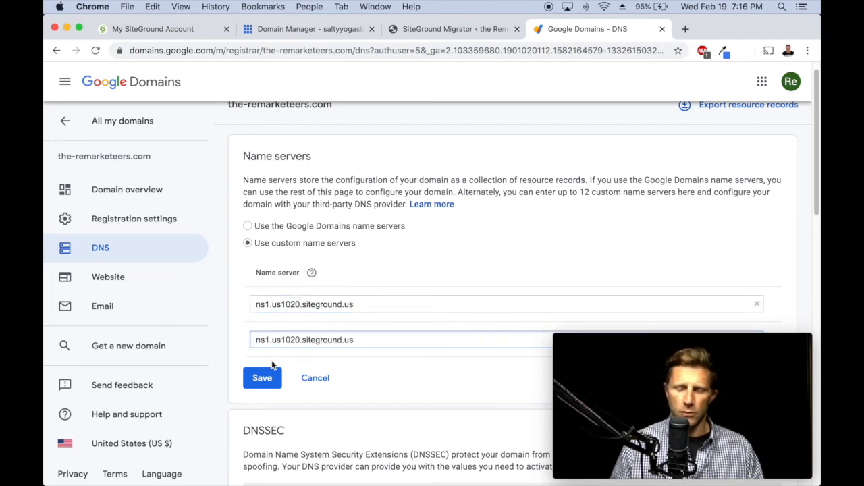
type("2")
left_click(259, 380)
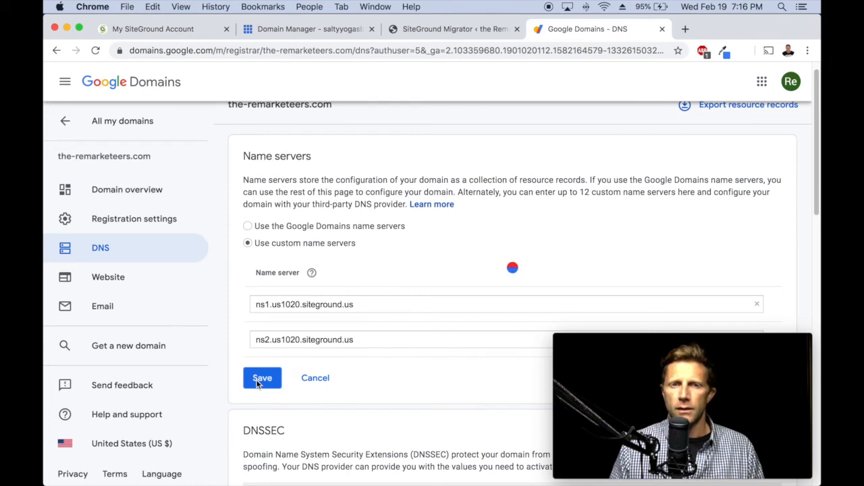
Return to the Google Domains DNS page and save the custom name servers for the-remarketeers.com again.
left_click(455, 39)
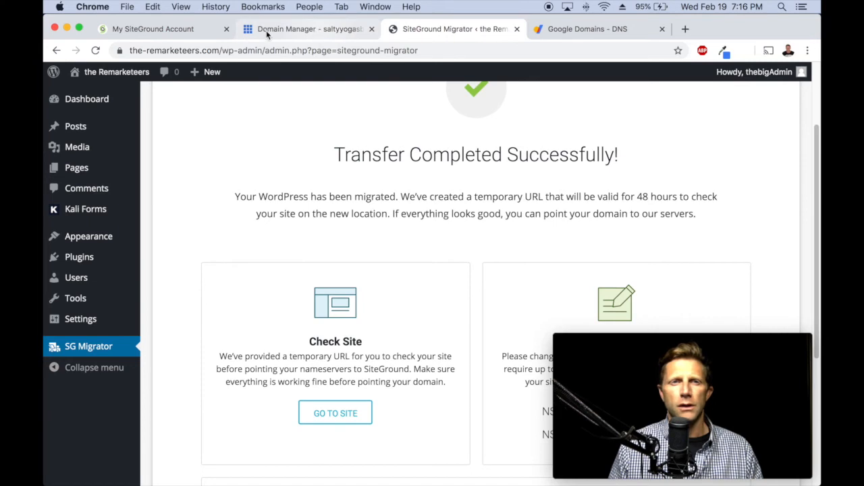
left_click(591, 30)
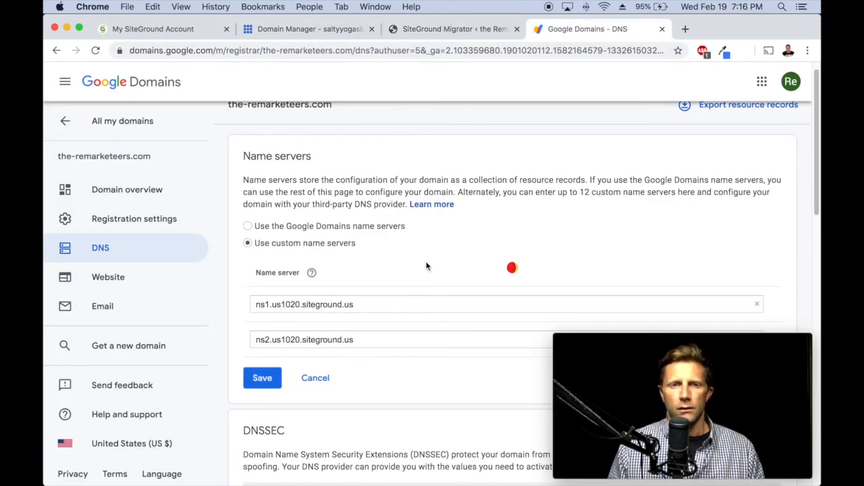
scroll(415, 251, "up", 1)
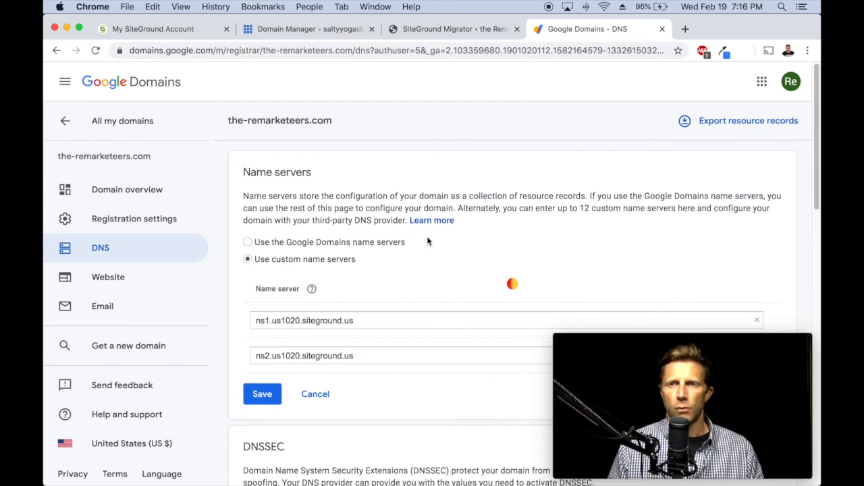
scroll(446, 272, "down", 1)
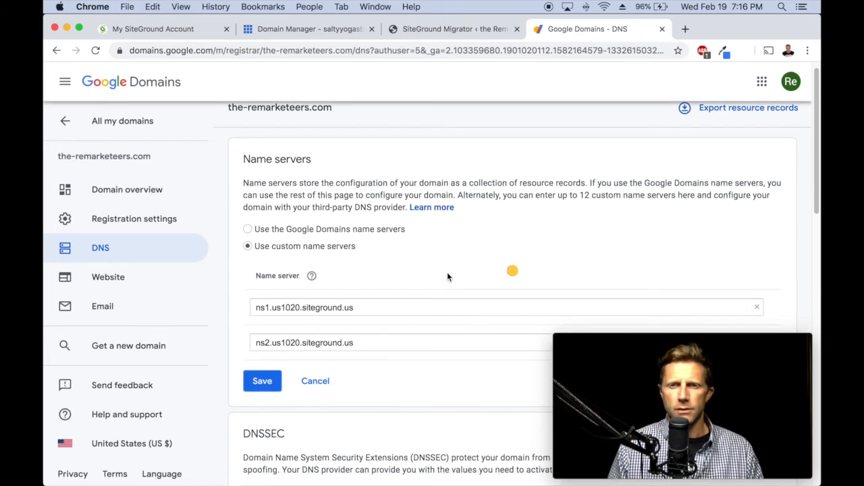
scroll(446, 267, "down", 1)
scroll(445, 268, "up", 2)
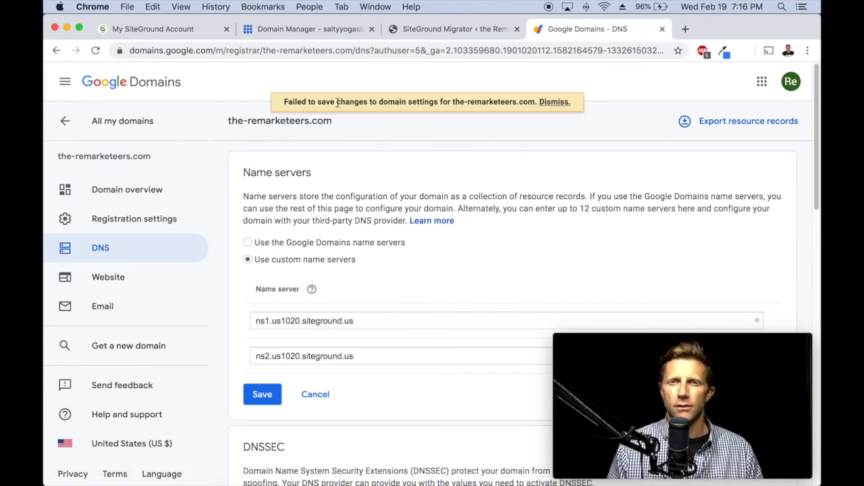
left_click(257, 394)
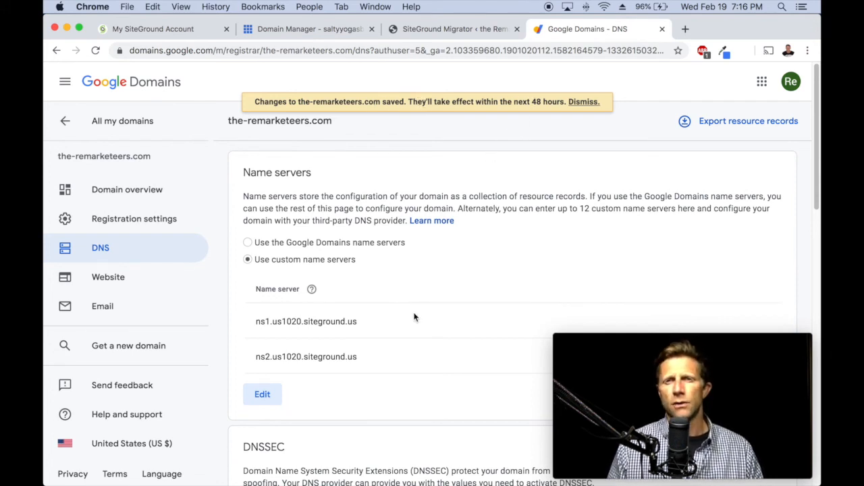
scroll(415, 313, "down", 1)
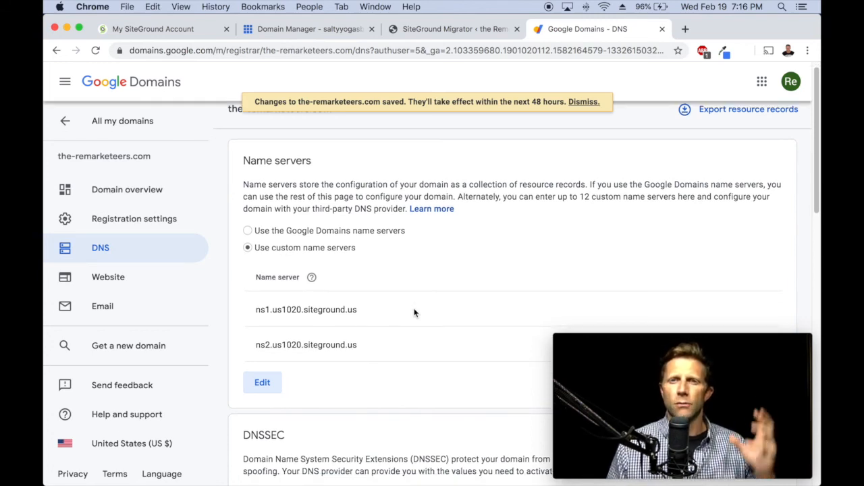